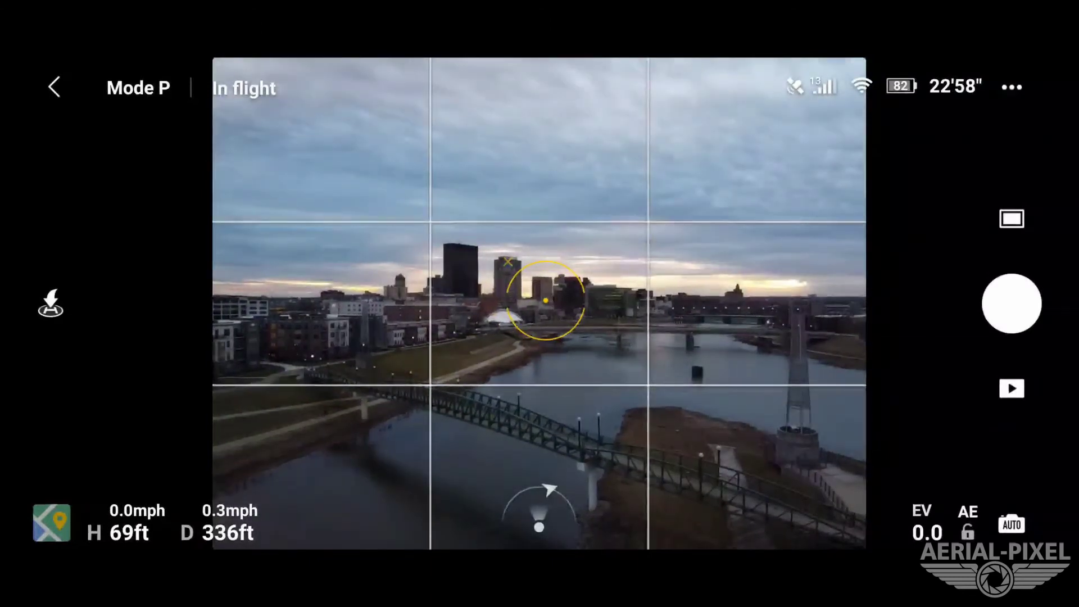
Step: Shoot the riverfront skyline at EV 0.0, +0.7 and +1.3
{"action": "left_click", "coordinate": [1012, 303]}
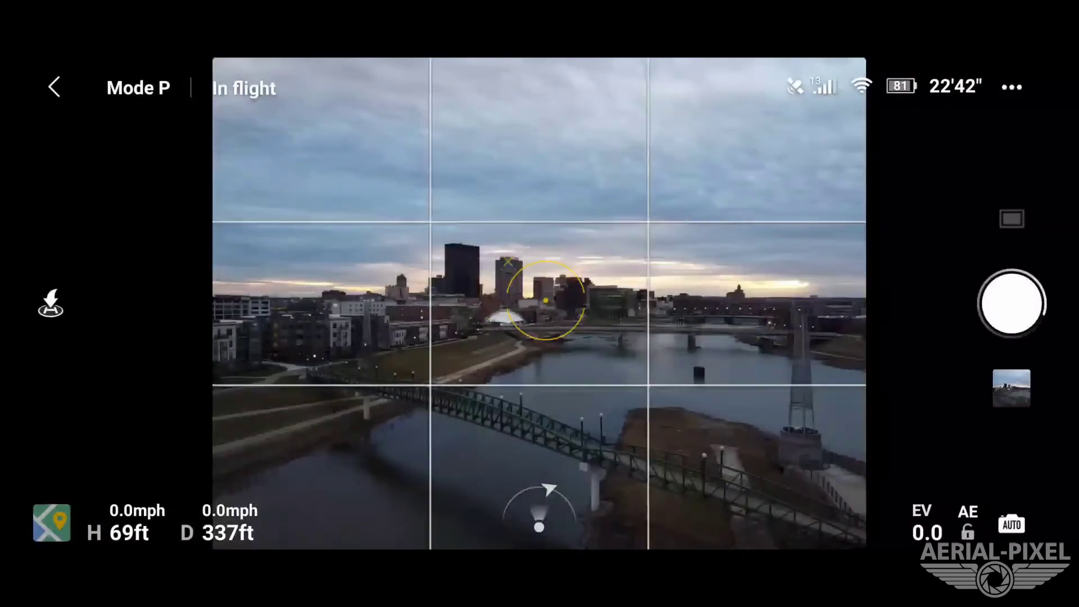
{"action": "left_click", "coordinate": [927, 523]}
{"action": "left_click_drag", "start_coordinate": [930, 495], "coordinate": [951, 402]}
{"action": "left_click", "coordinate": [1011, 303]}
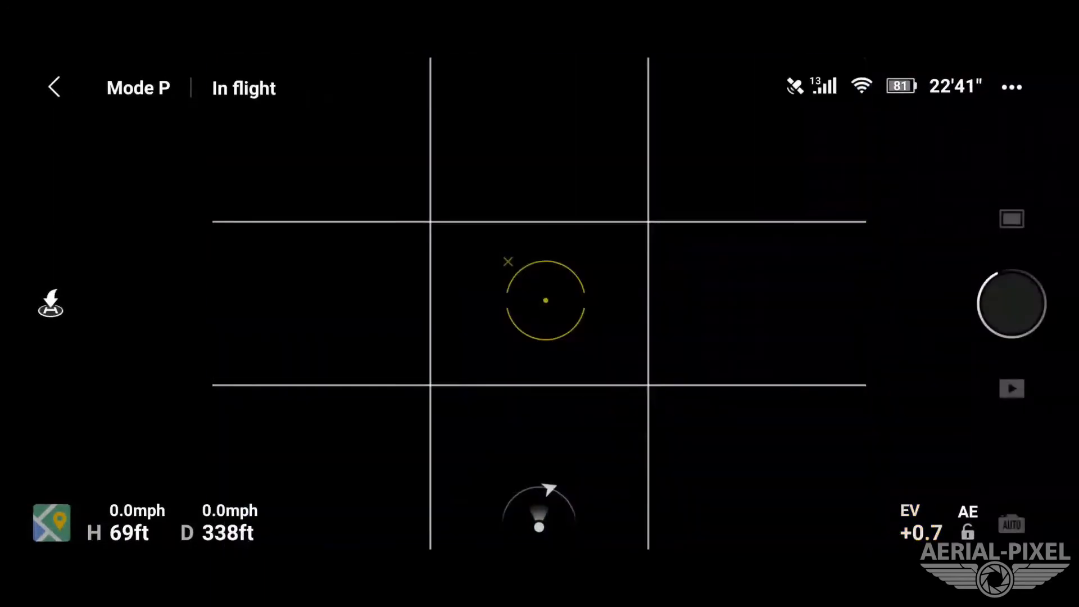
{"action": "left_click", "coordinate": [922, 523]}
{"action": "left_click_drag", "start_coordinate": [922, 355], "coordinate": [944, 453]}
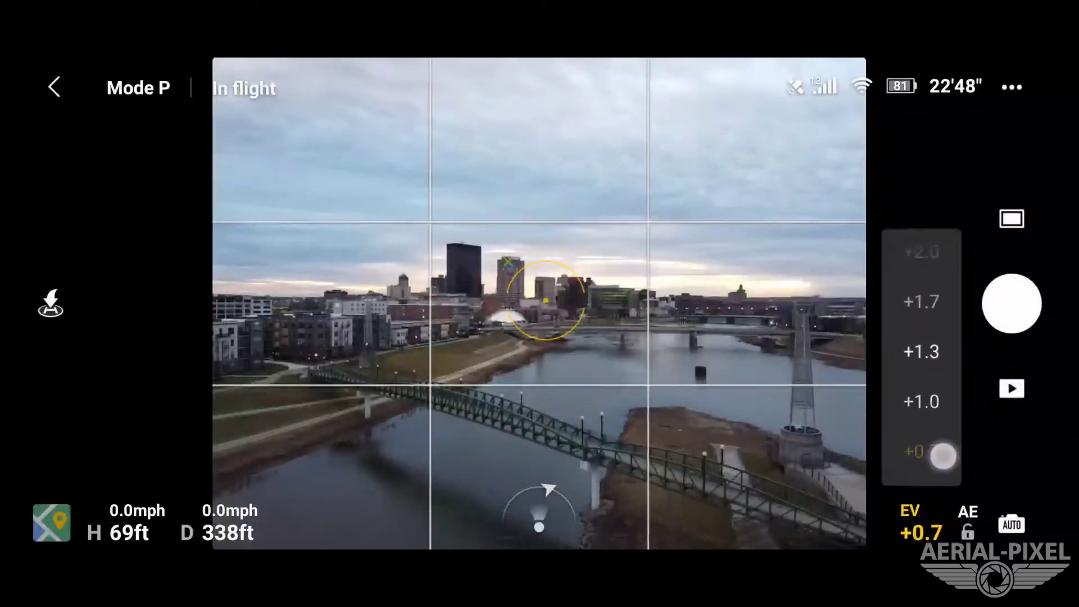
{"action": "left_click", "coordinate": [922, 357]}
{"action": "left_click", "coordinate": [1012, 303]}
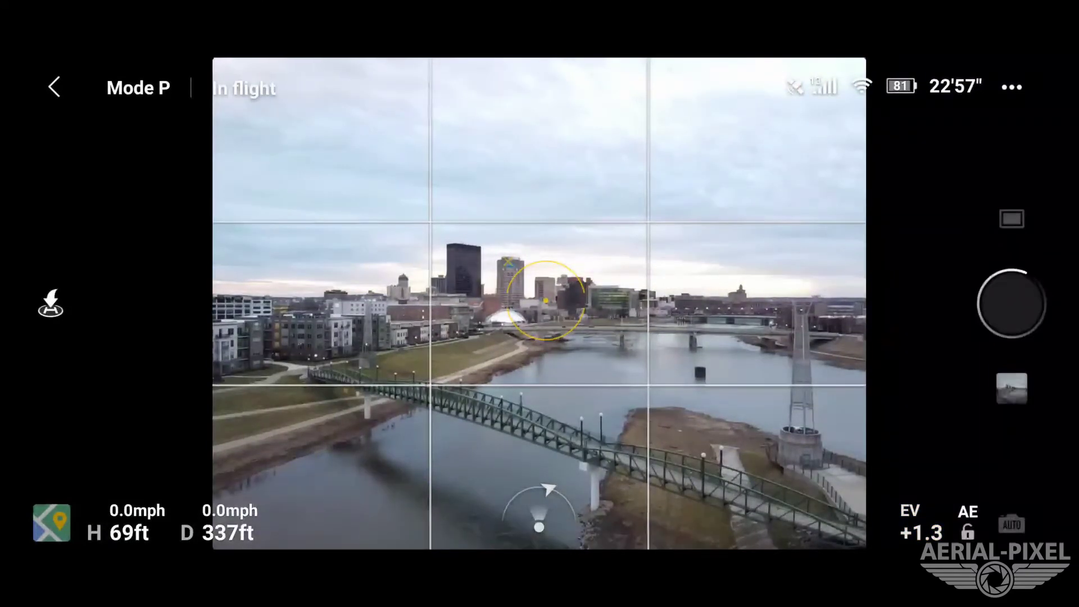
Step: Shoot the darker brackets at EV -0.7 and -1.3
{"action": "left_click", "coordinate": [922, 526]}
{"action": "left_click_drag", "start_coordinate": [947, 391], "coordinate": [961, 115]}
{"action": "left_click", "coordinate": [925, 346]}
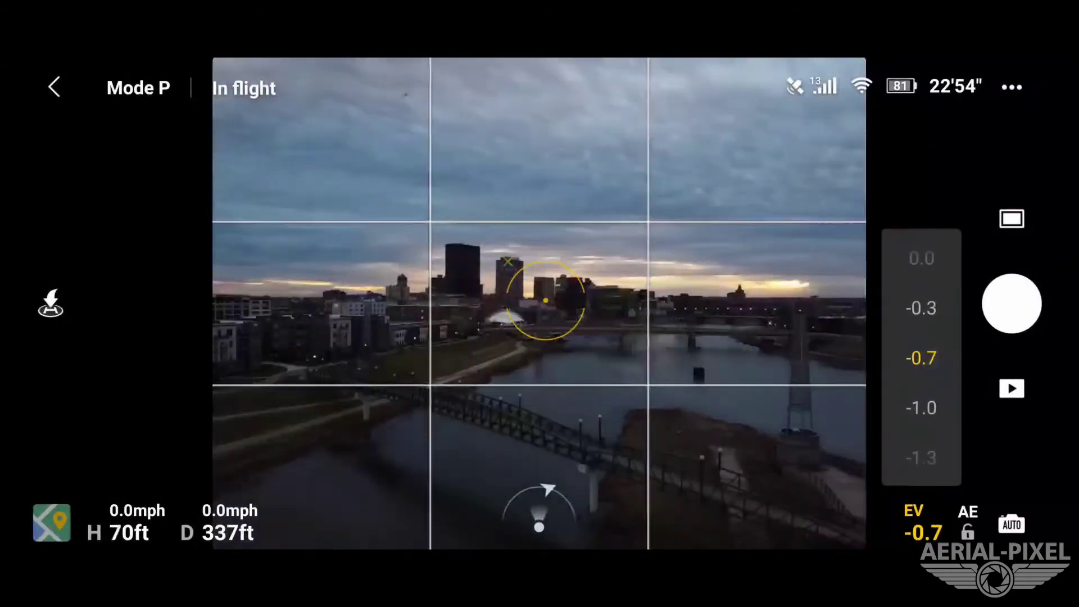
{"action": "left_click", "coordinate": [1012, 303]}
{"action": "left_click", "coordinate": [922, 526]}
{"action": "left_click_drag", "start_coordinate": [933, 373], "coordinate": [948, 260]}
{"action": "left_click", "coordinate": [939, 354]}
{"action": "left_click", "coordinate": [1011, 304]}
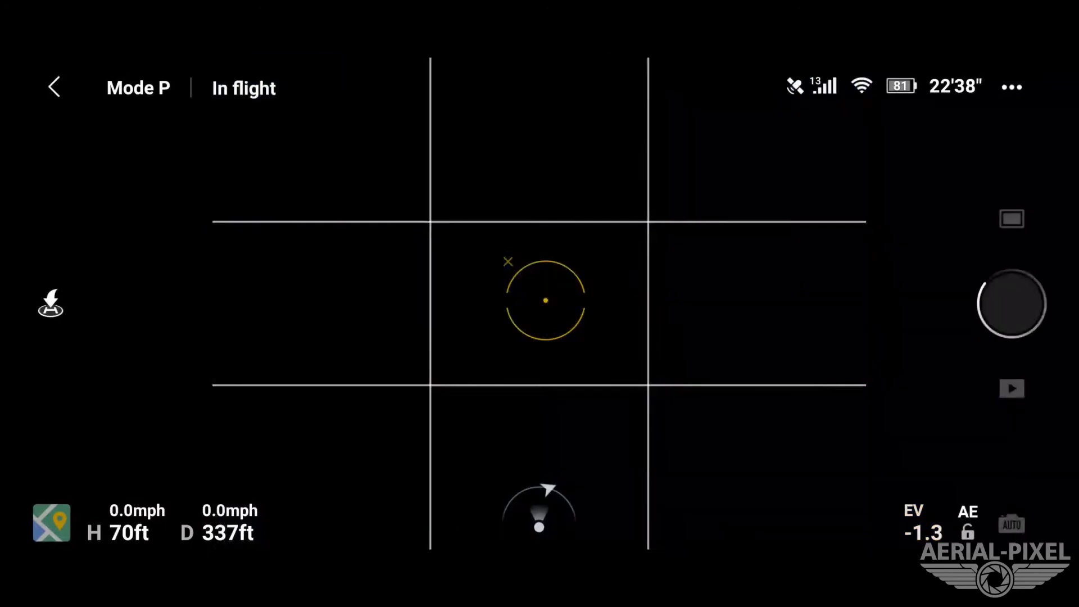
Step: Return exposure compensation to 0.0
{"action": "left_click", "coordinate": [922, 525]}
{"action": "left_click_drag", "start_coordinate": [942, 391], "coordinate": [946, 513]}
{"action": "left_click", "coordinate": [923, 357]}
{"action": "left_click", "coordinate": [924, 340]}
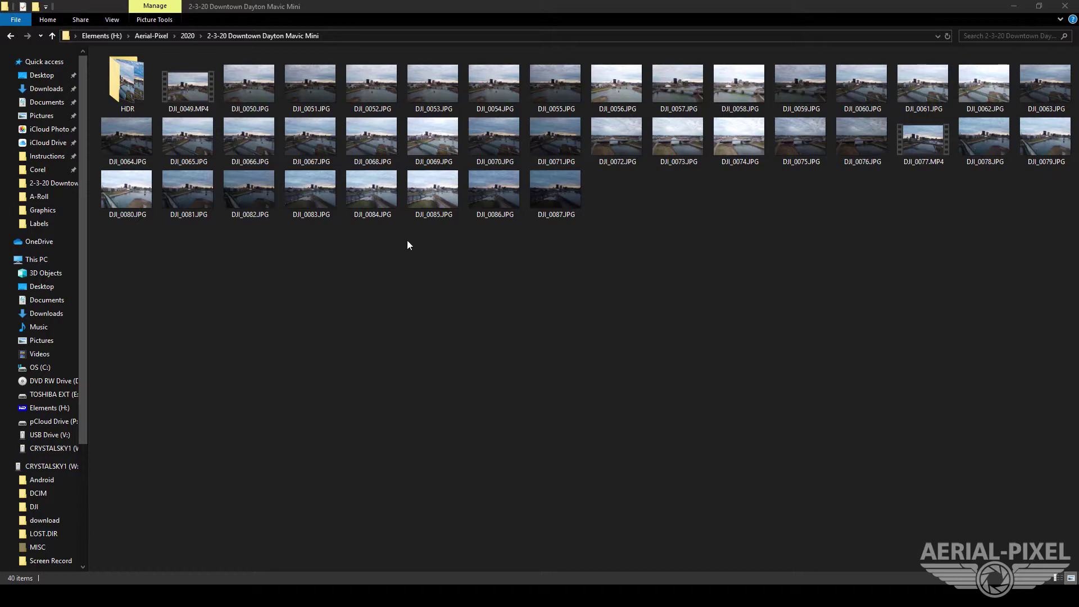
{"action": "left_click", "coordinate": [316, 151]}
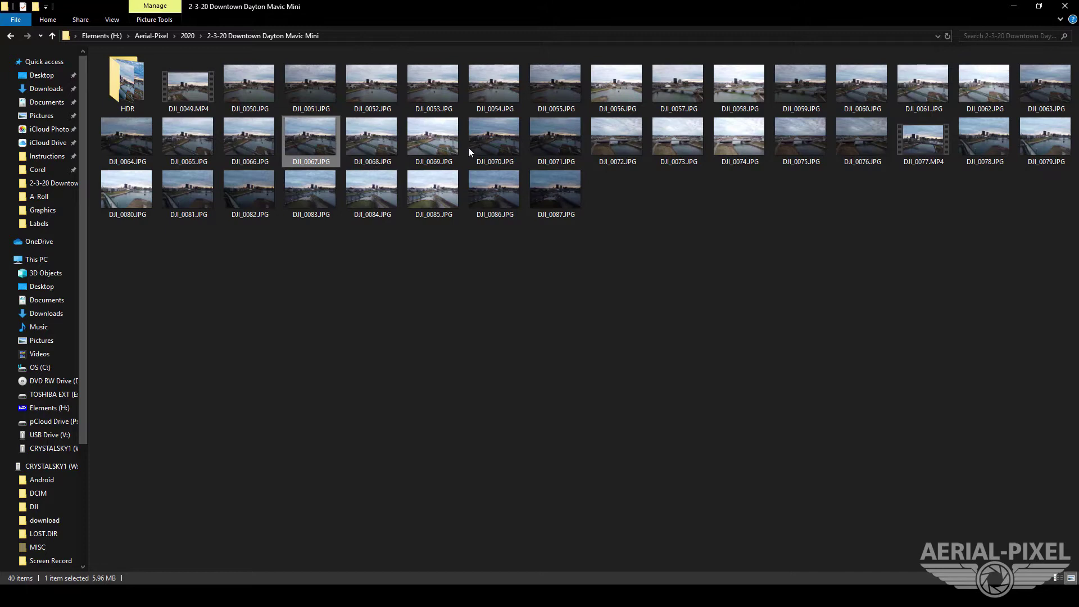
{"action": "left_click", "coordinate": [558, 151], "text": "shift"}
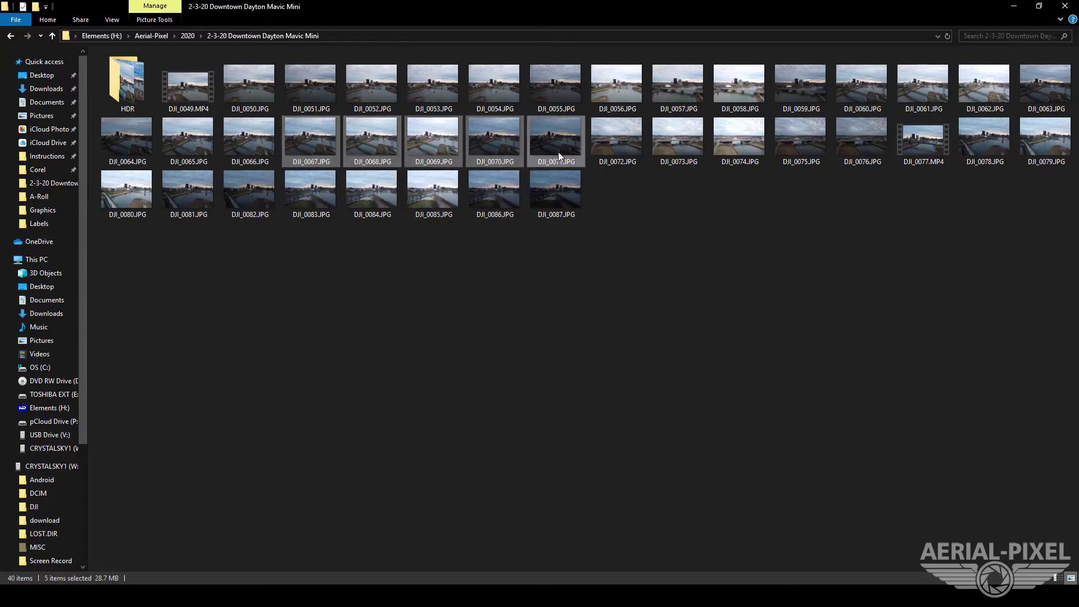
{"action": "left_click", "coordinate": [319, 147]}
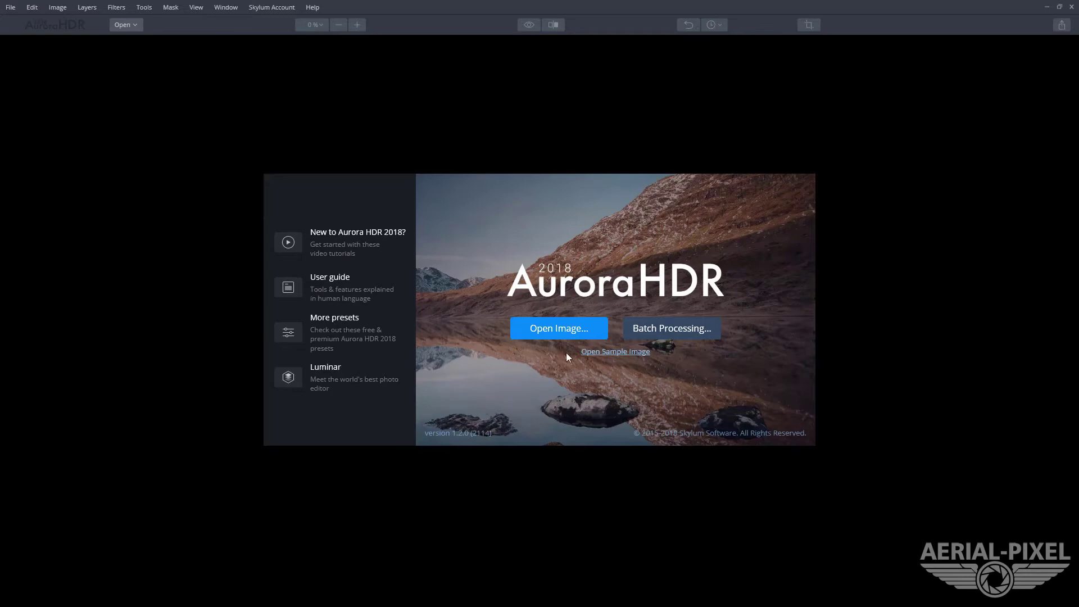
Step: Select DJI_0067.JPG through DJI_0071.JPG and open them as the five HDR brackets
{"action": "left_click", "coordinate": [551, 336]}
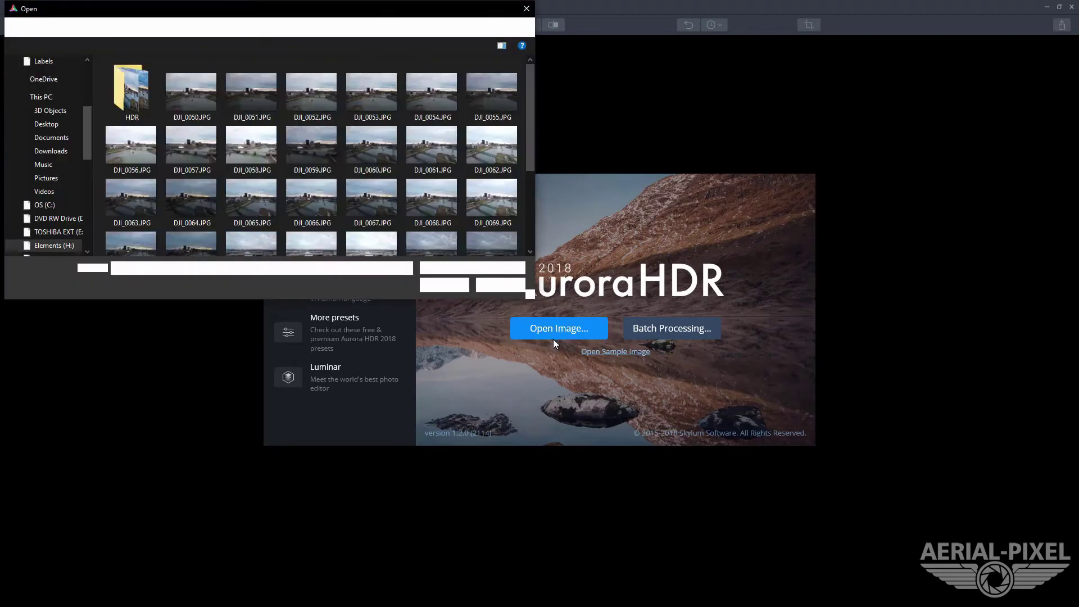
{"action": "left_click", "coordinate": [360, 205]}
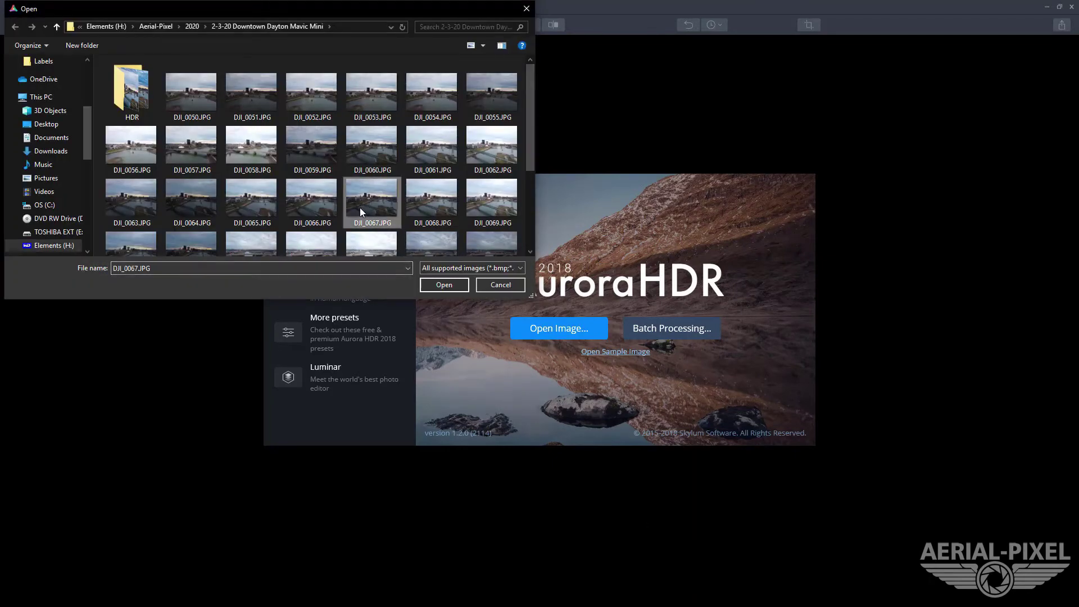
{"action": "left_click", "coordinate": [185, 241], "text": "shift"}
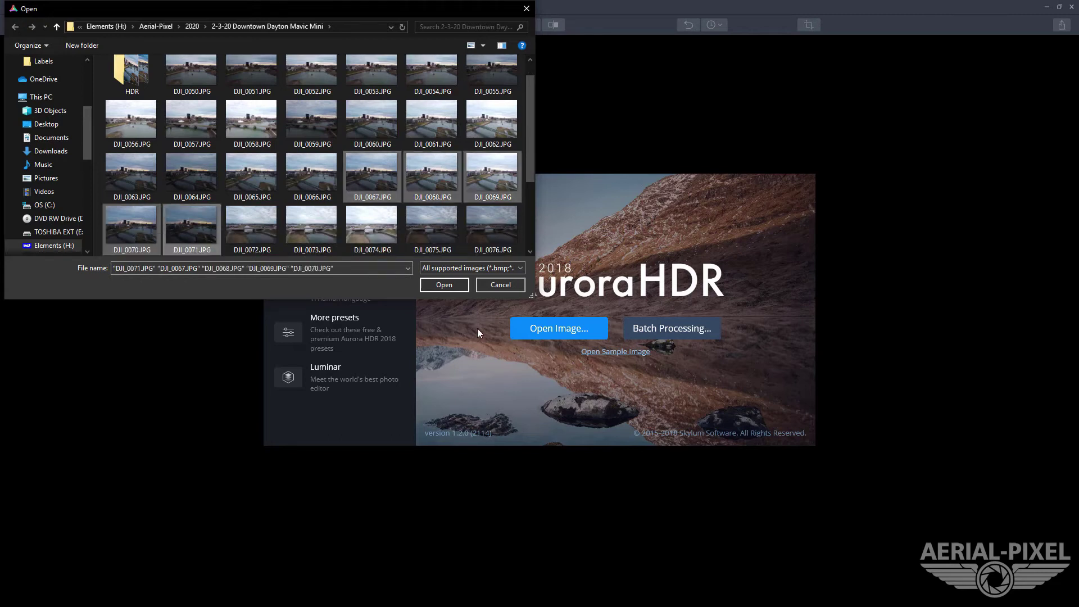
{"action": "left_click", "coordinate": [438, 284]}
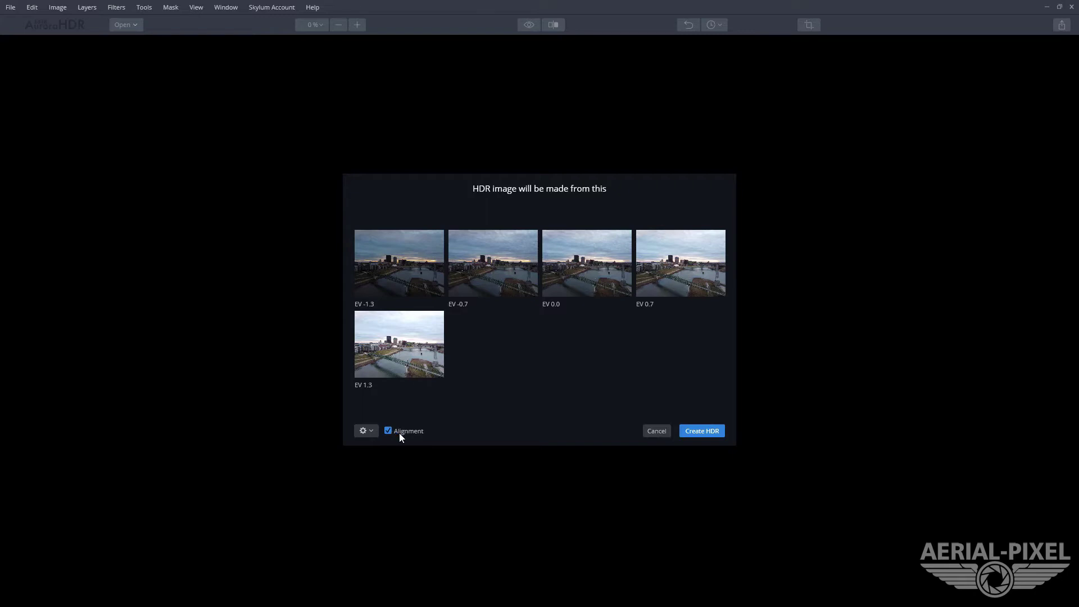
Step: Turn on Ghost Reduction with DJI_0067 (EV 0.0) as the reference image
{"action": "left_click", "coordinate": [366, 431]}
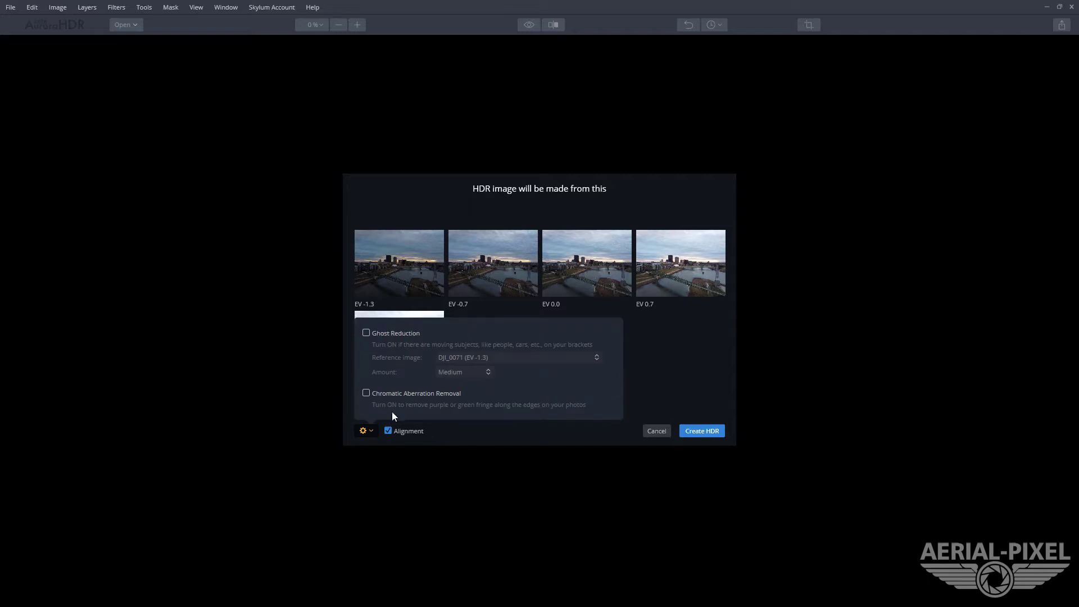
{"action": "left_click", "coordinate": [366, 333]}
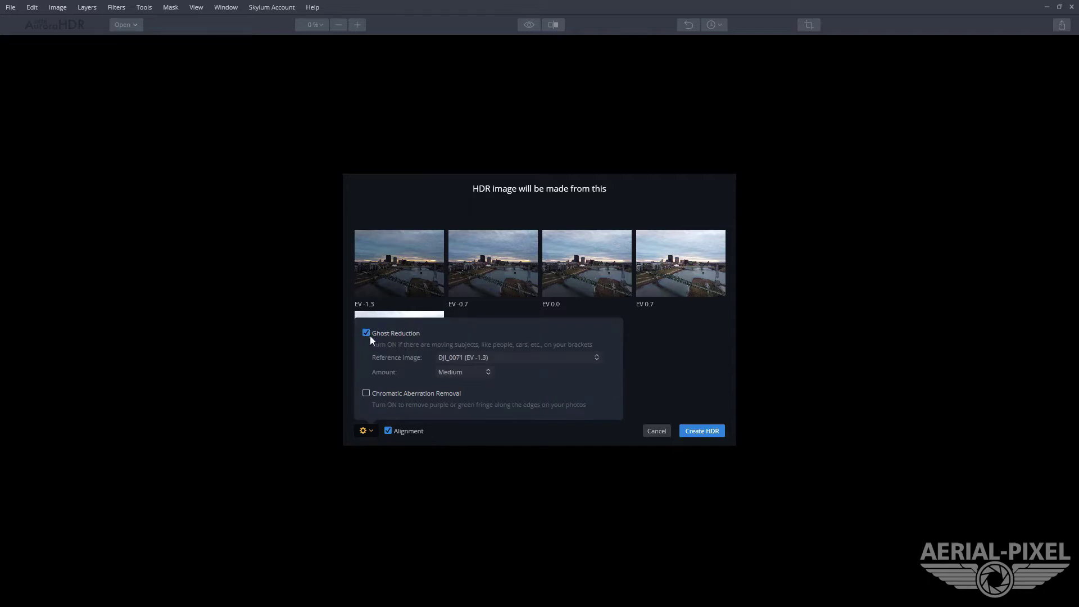
{"action": "left_click", "coordinate": [529, 358]}
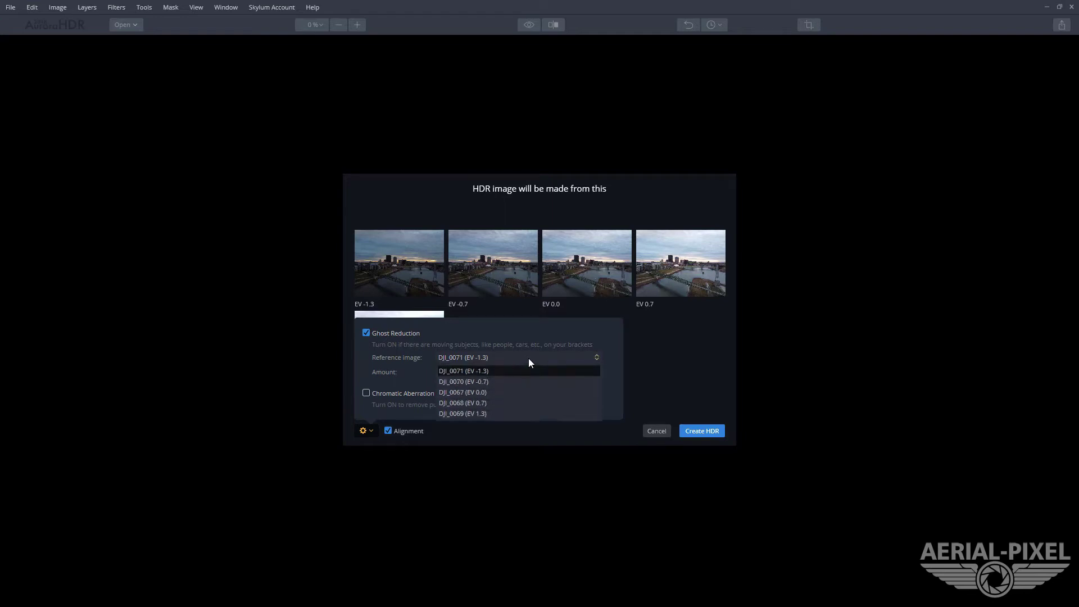
{"action": "left_click", "coordinate": [494, 393]}
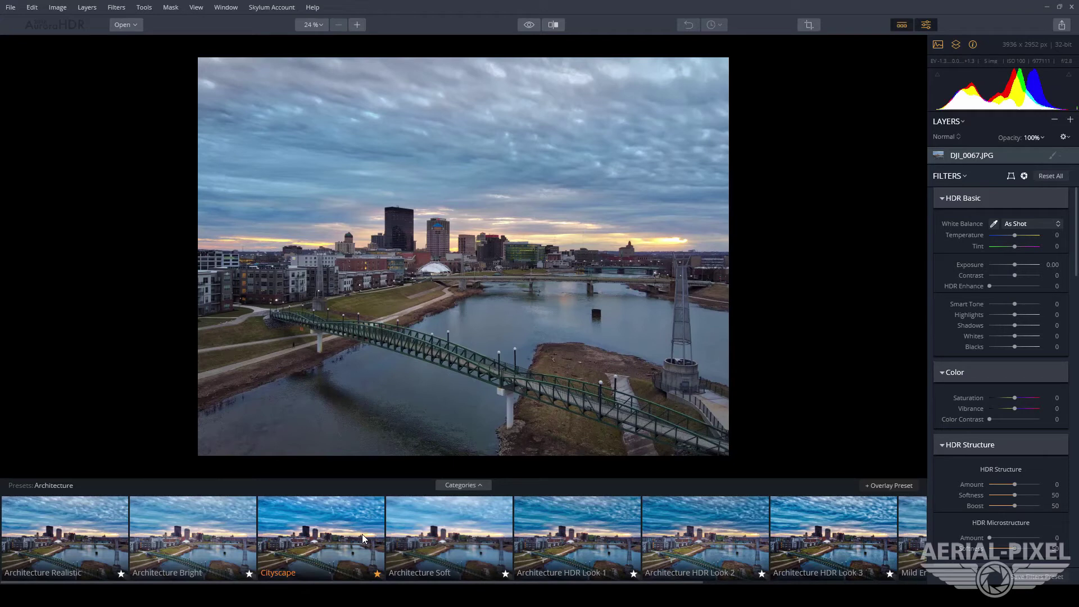
Step: Apply the Cityscape preset to the merged image at strength 72
{"action": "left_click", "coordinate": [331, 528]}
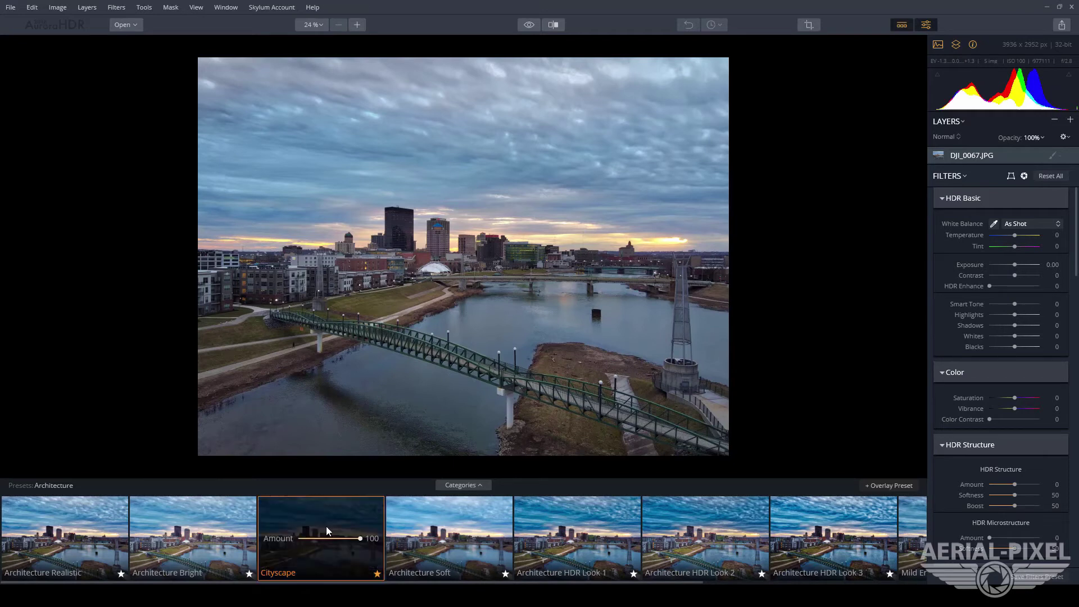
{"action": "left_click_drag", "start_coordinate": [361, 539], "coordinate": [345, 540]}
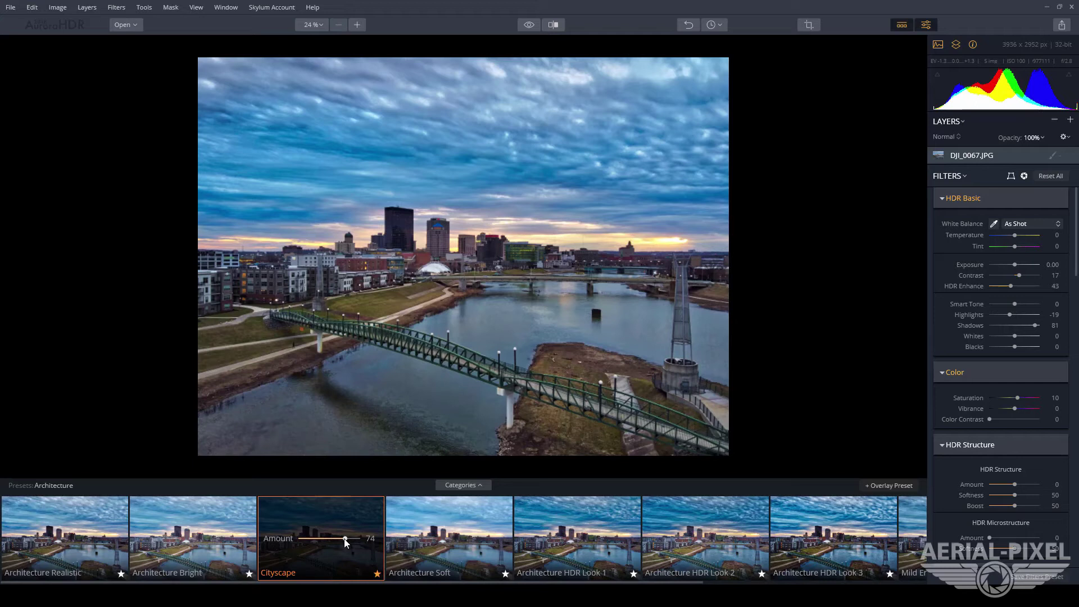
{"action": "left_click_drag", "start_coordinate": [345, 539], "coordinate": [344, 540]}
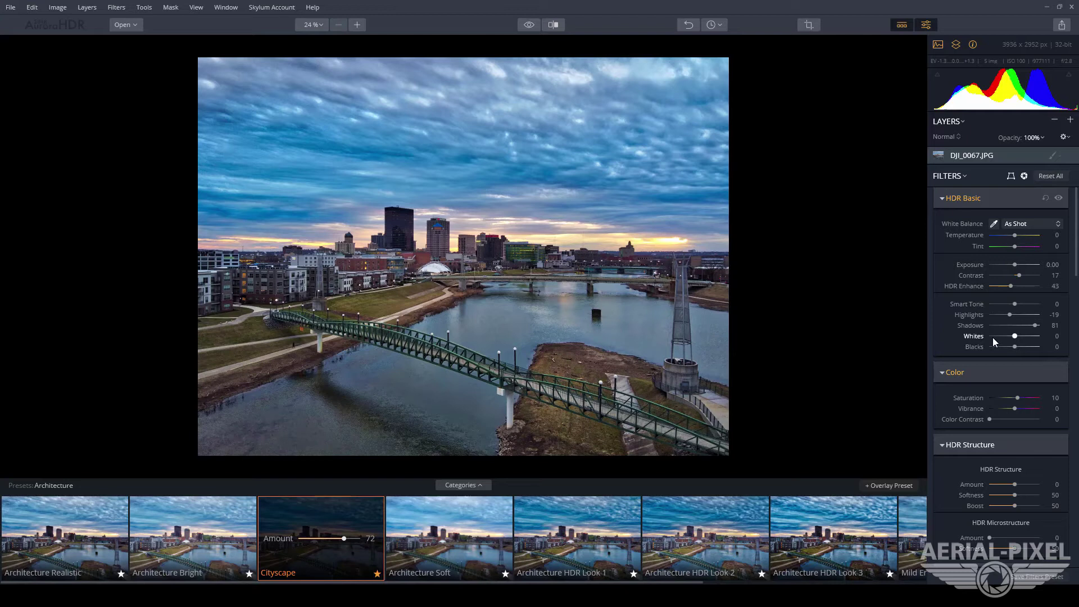
Step: Scroll the Filters panel to check HDR Details Boost (Large 32, Masking 35)
{"action": "scroll", "coordinate": [943, 463], "scroll_direction": "down", "scroll_amount": 5}
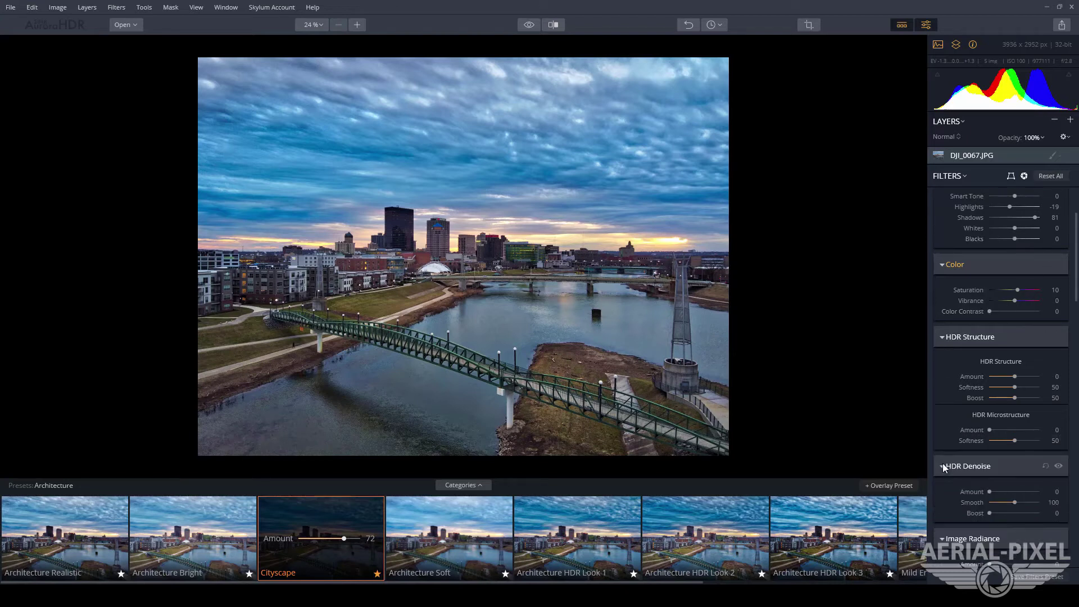
{"action": "scroll", "coordinate": [945, 455], "scroll_direction": "down", "scroll_amount": 1}
{"action": "scroll", "coordinate": [947, 454], "scroll_direction": "down", "scroll_amount": 6}
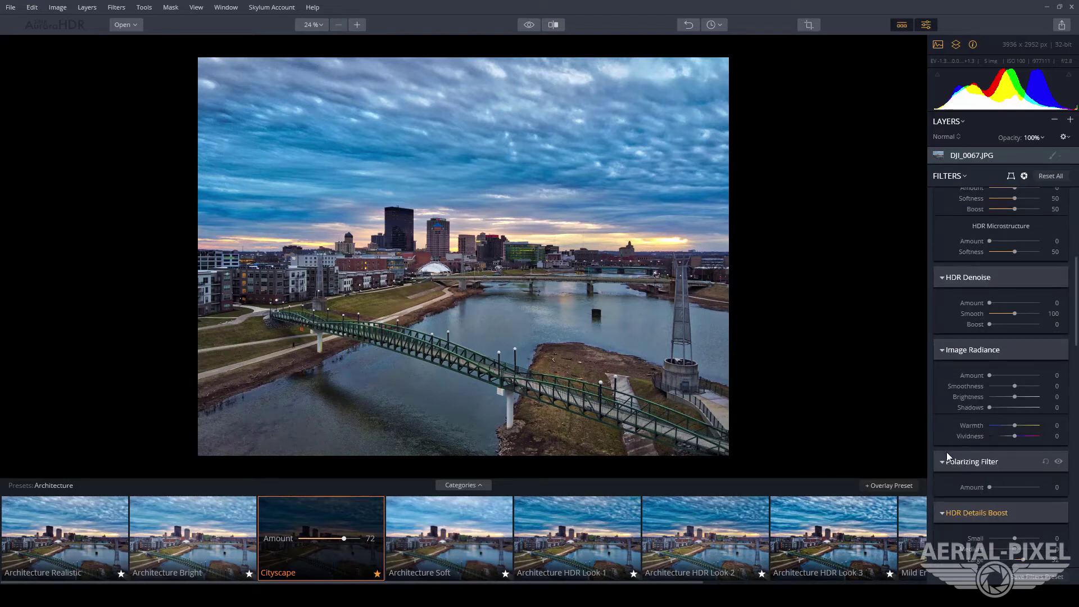
{"action": "scroll", "coordinate": [946, 442], "scroll_direction": "down", "scroll_amount": 3}
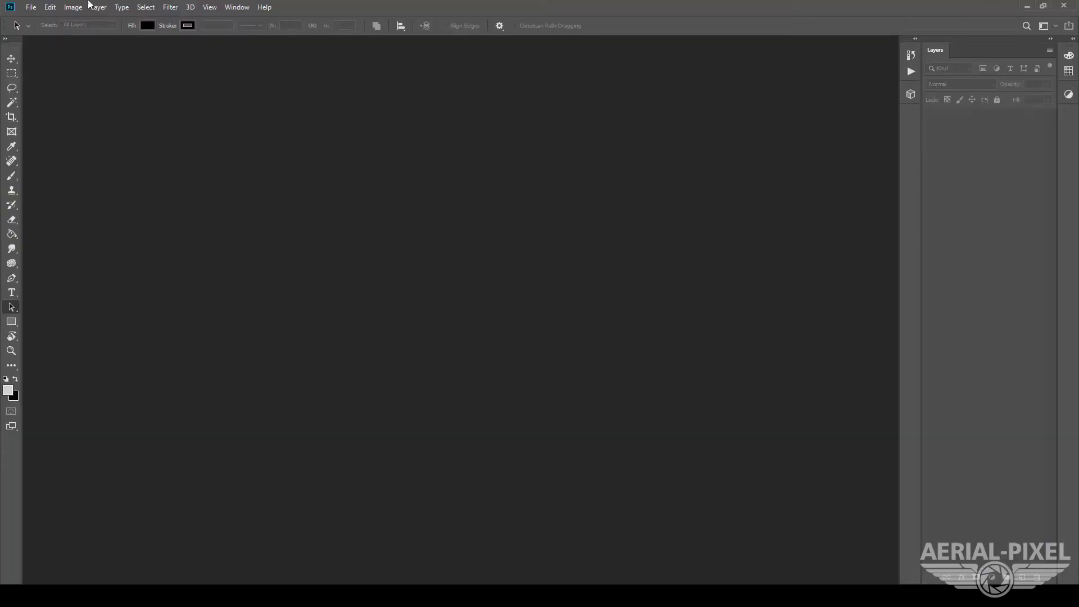
Step: Launch Merge to HDR Pro from File > Automate
{"action": "left_click", "coordinate": [32, 8]}
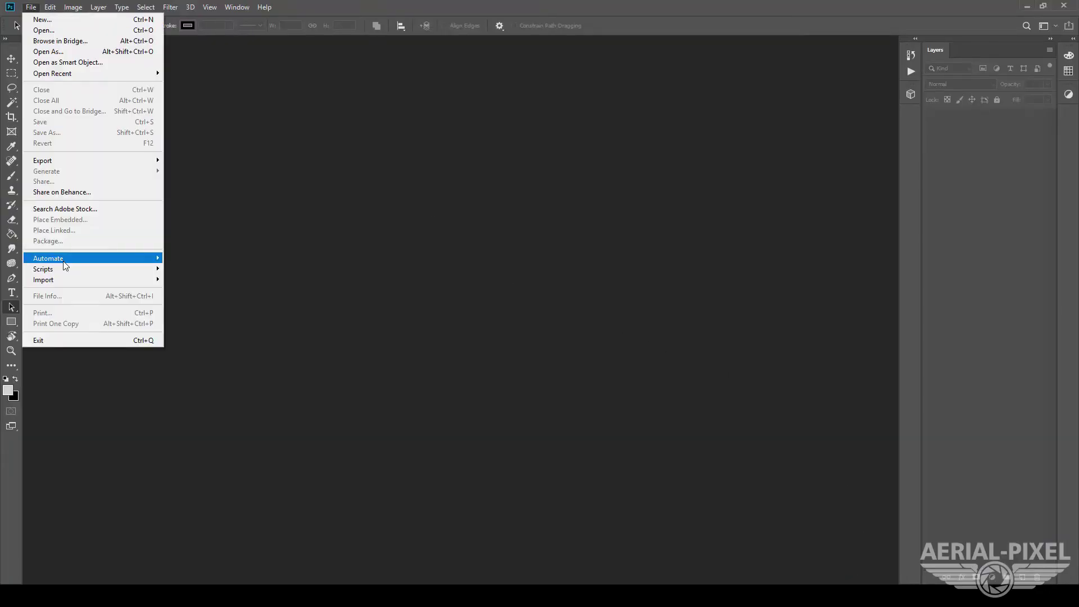
{"action": "mouse_move", "coordinate": [63, 267]}
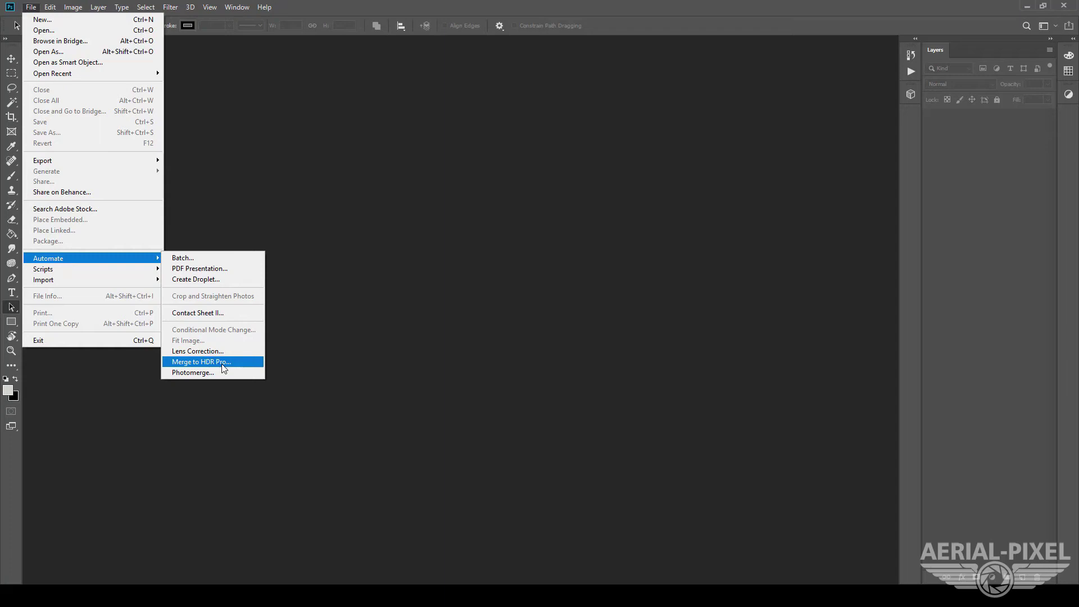
{"action": "left_click", "coordinate": [206, 363]}
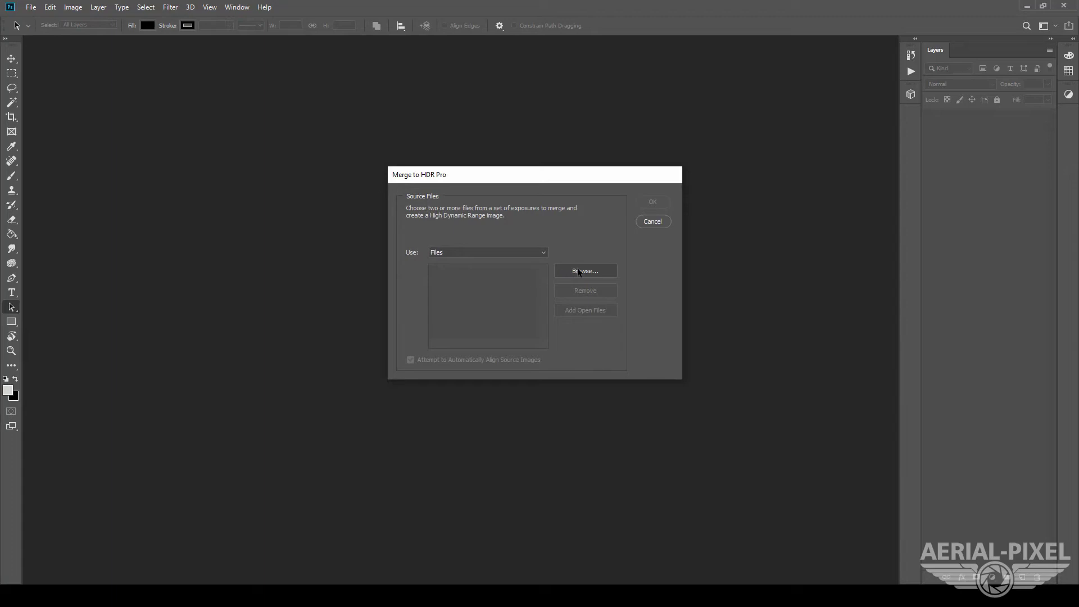
Step: Add DJI_0067 through DJI_0071 as sources and merge them with automatic alignment
{"action": "left_click", "coordinate": [579, 269]}
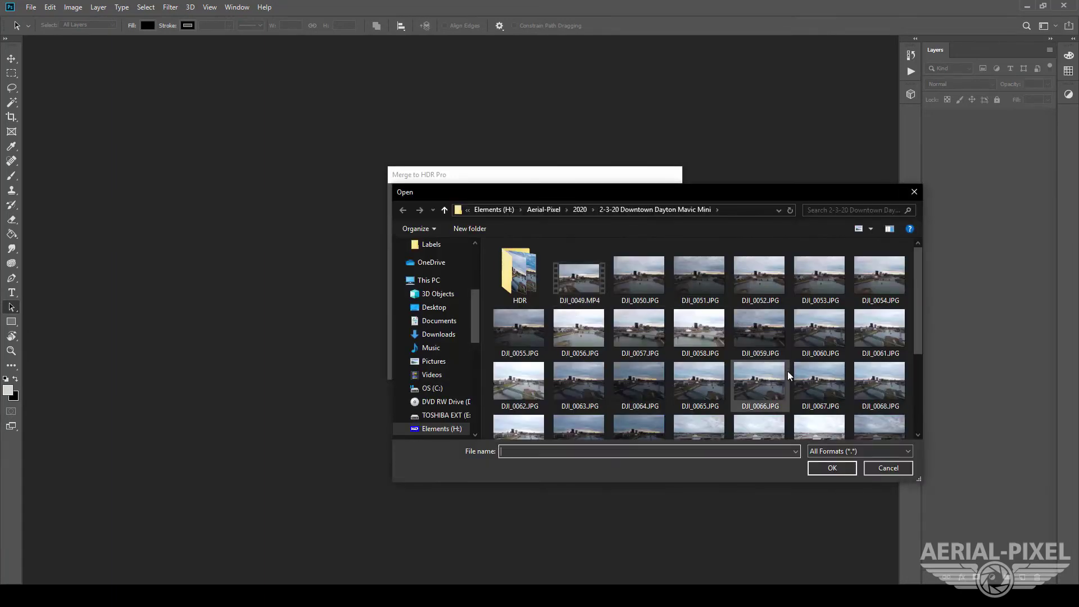
{"action": "left_click", "coordinate": [812, 380]}
{"action": "left_click", "coordinate": [644, 418], "text": "shift"}
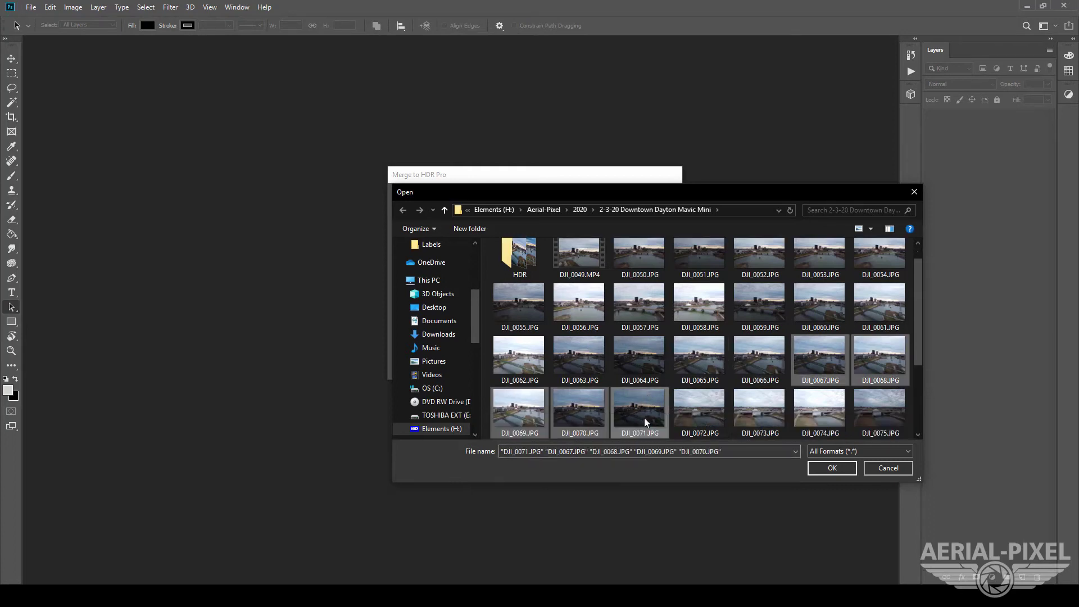
{"action": "left_click", "coordinate": [835, 470]}
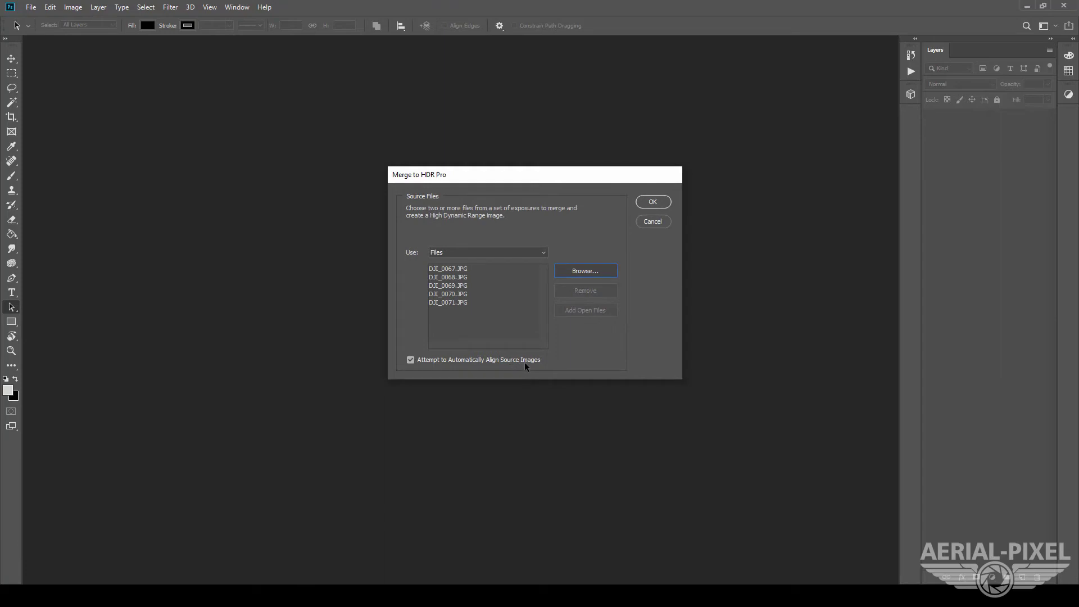
{"action": "left_click", "coordinate": [652, 202]}
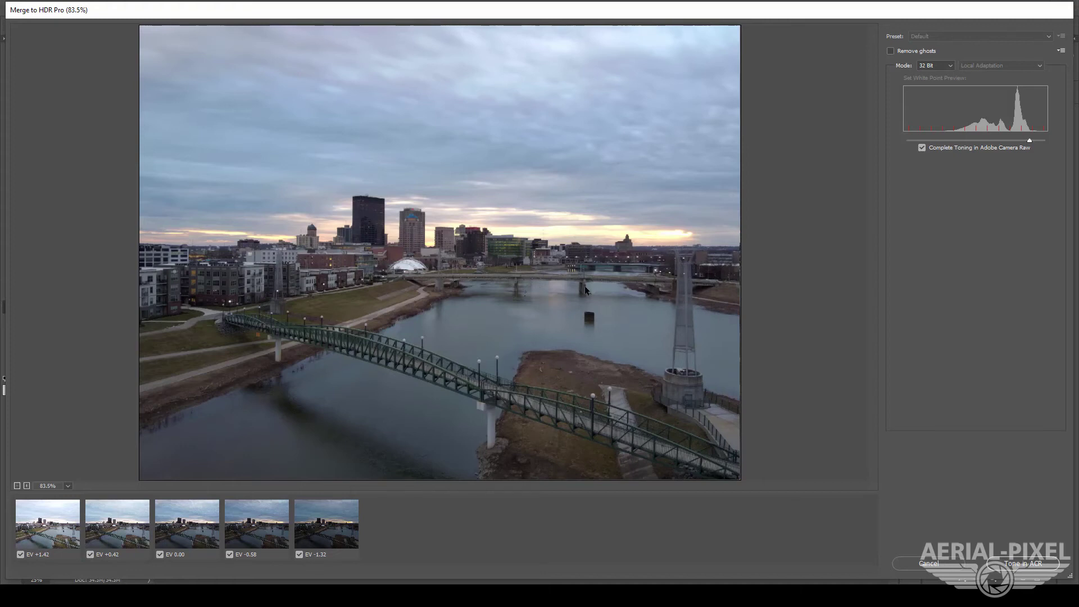
Step: Enable Remove ghosts in the Merge to HDR Pro dialog
{"action": "left_click", "coordinate": [892, 51]}
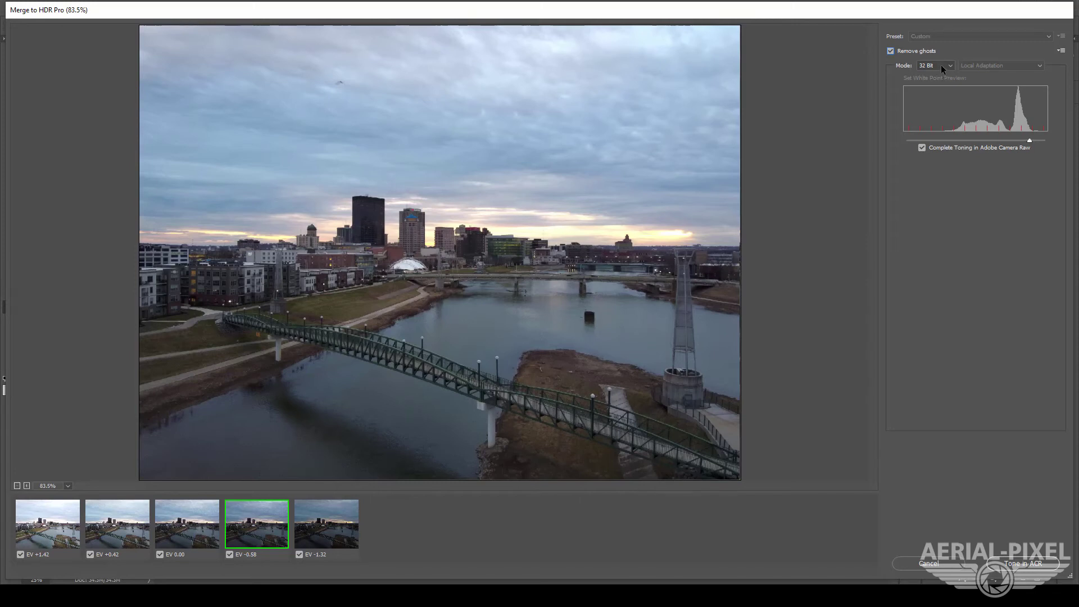
Step: Switch to 16 Bit and set Strength 1.06, Shadow -19, Vibrance 25, and slightly higher Saturation
{"action": "left_click", "coordinate": [940, 67]}
{"action": "left_click", "coordinate": [933, 84]}
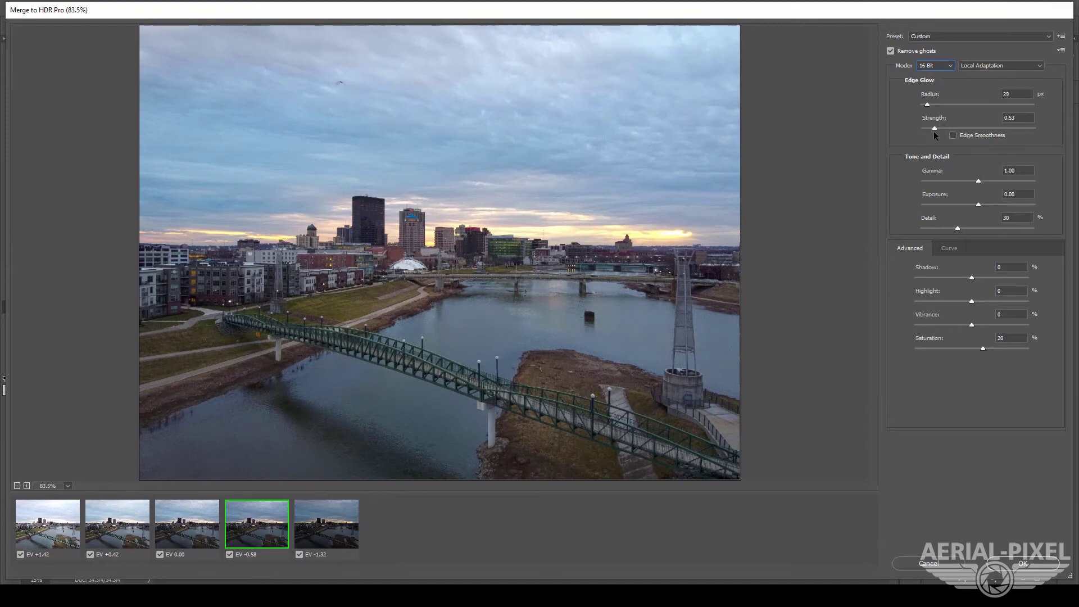
{"action": "left_click_drag", "start_coordinate": [935, 130], "coordinate": [933, 106]}
{"action": "left_click_drag", "start_coordinate": [963, 278], "coordinate": [960, 279]}
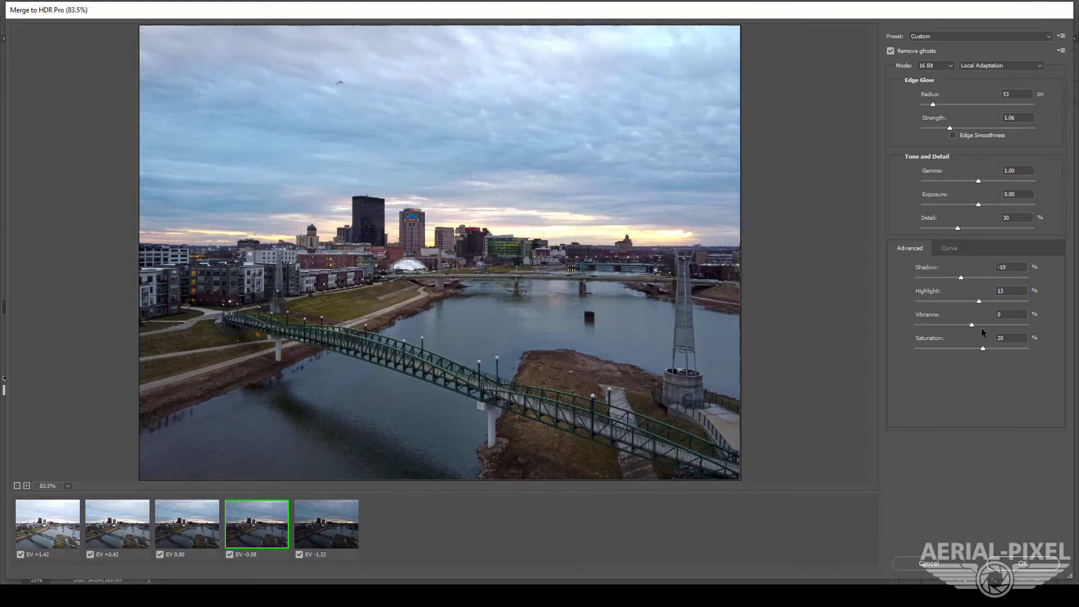
{"action": "left_click_drag", "start_coordinate": [982, 331], "coordinate": [988, 330]}
{"action": "left_click", "coordinate": [984, 348]}
Step: Set the mode back to 32 Bit and send the merge to Camera Raw for toning
{"action": "left_click", "coordinate": [933, 66]}
{"action": "left_click", "coordinate": [933, 92]}
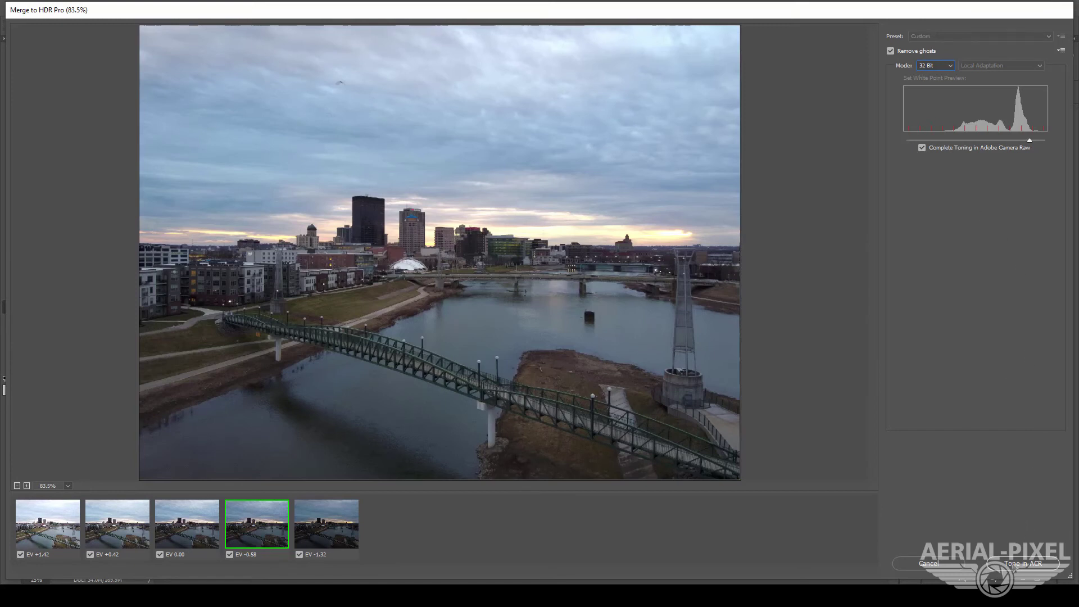
{"action": "left_click", "coordinate": [1015, 568]}
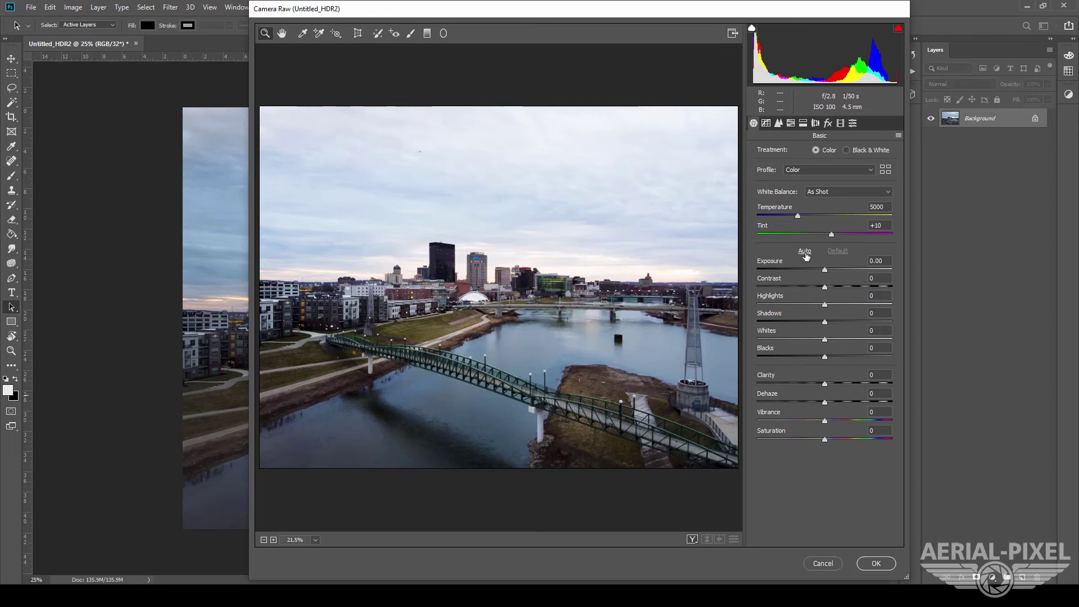
Step: Apply Auto tone in Camera Raw and raise Clarity to +8
{"action": "left_click", "coordinate": [805, 251]}
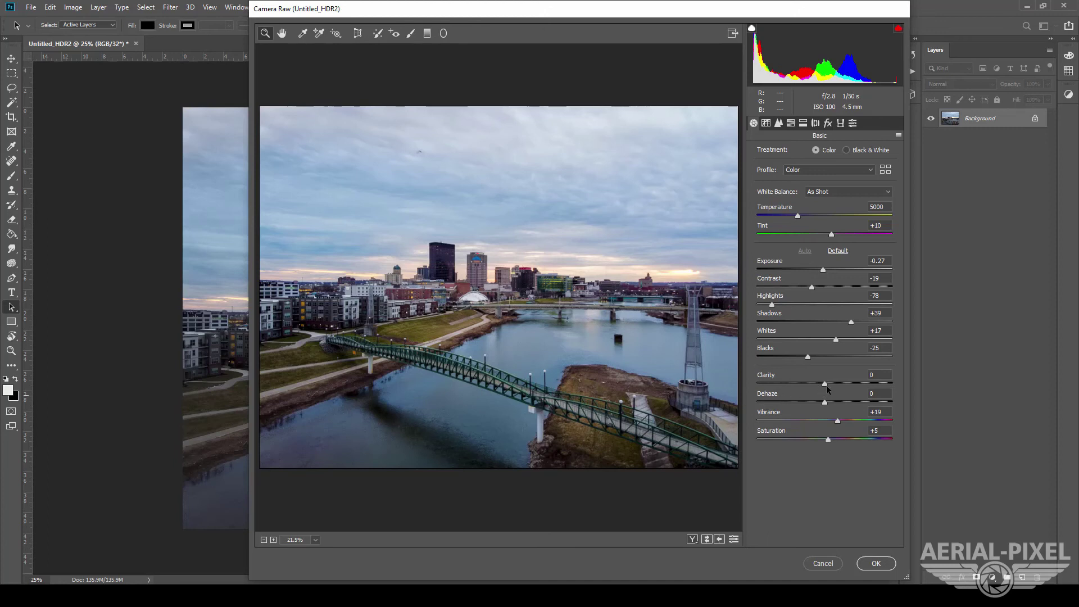
{"action": "left_click_drag", "start_coordinate": [827, 385], "coordinate": [835, 442]}
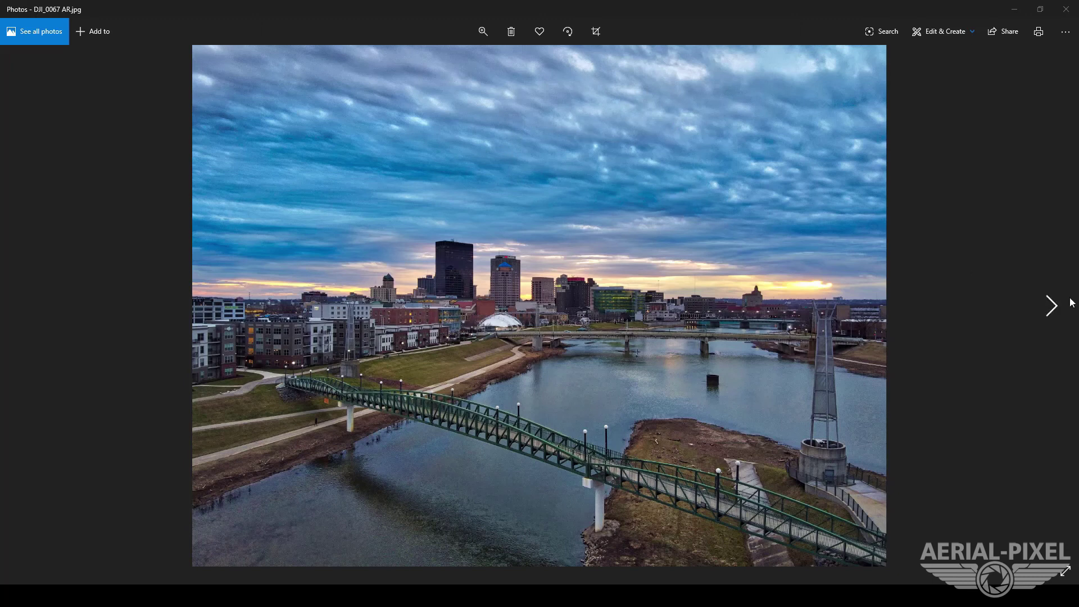
Step: Advance Windows Photos to the Photoshop version, DJI_0067 PS.jpg, for comparison with the Aurora image
{"action": "left_click", "coordinate": [1057, 317]}
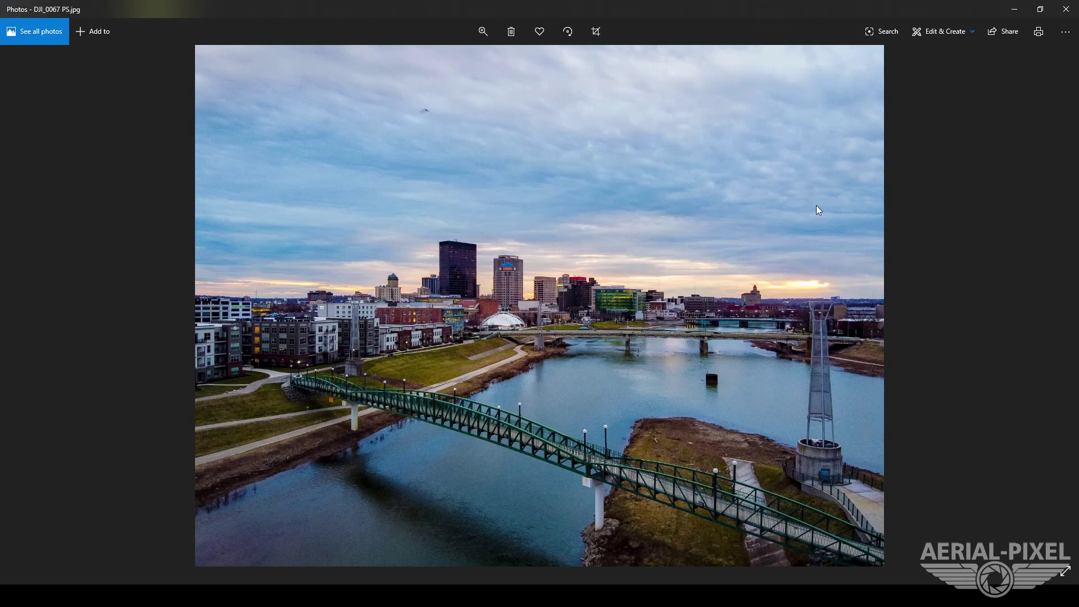